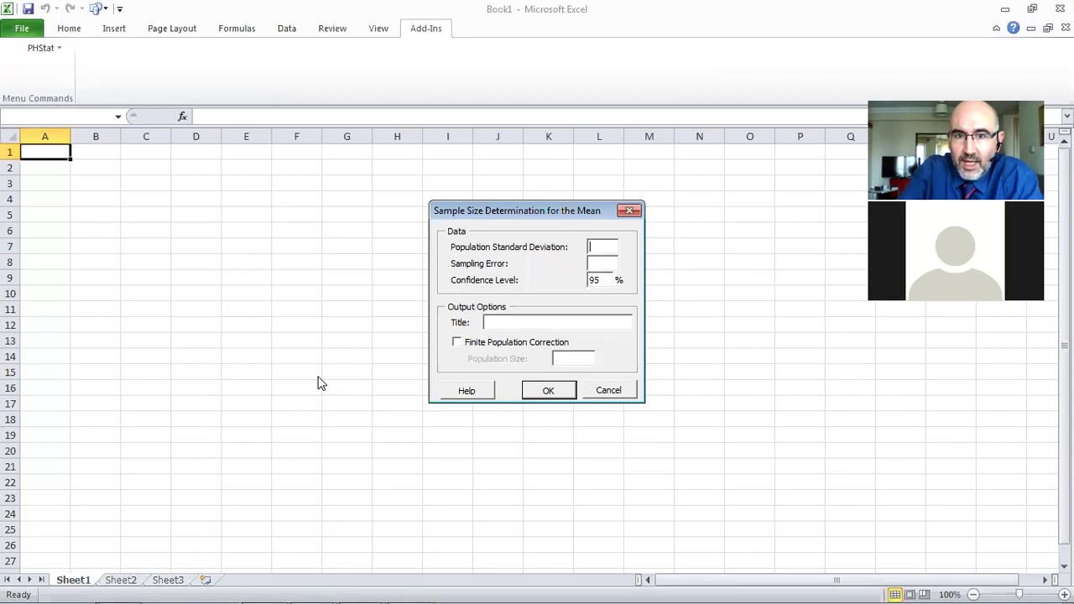
Generate the sample size determination for the mean with population standard deviation 45, sampling error 5 and confidence level 90%
text(45)
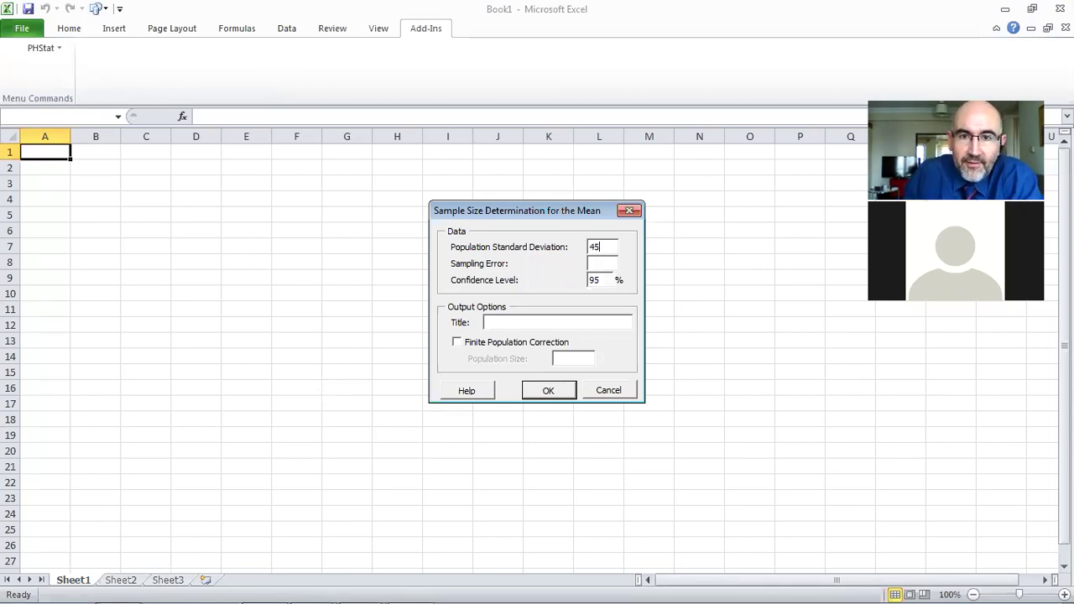
click(610, 264)
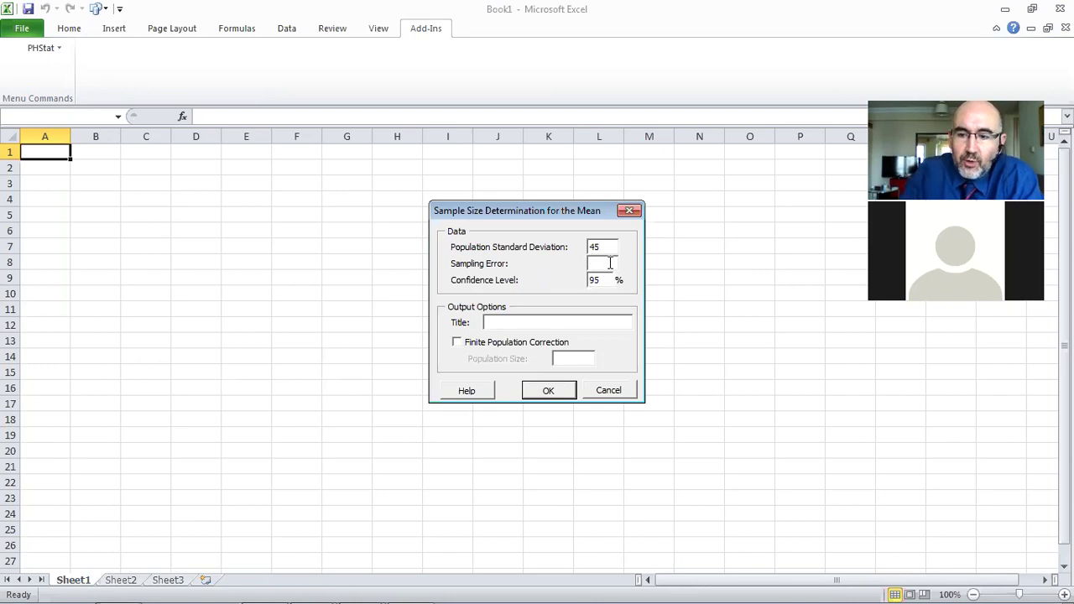
text(5)
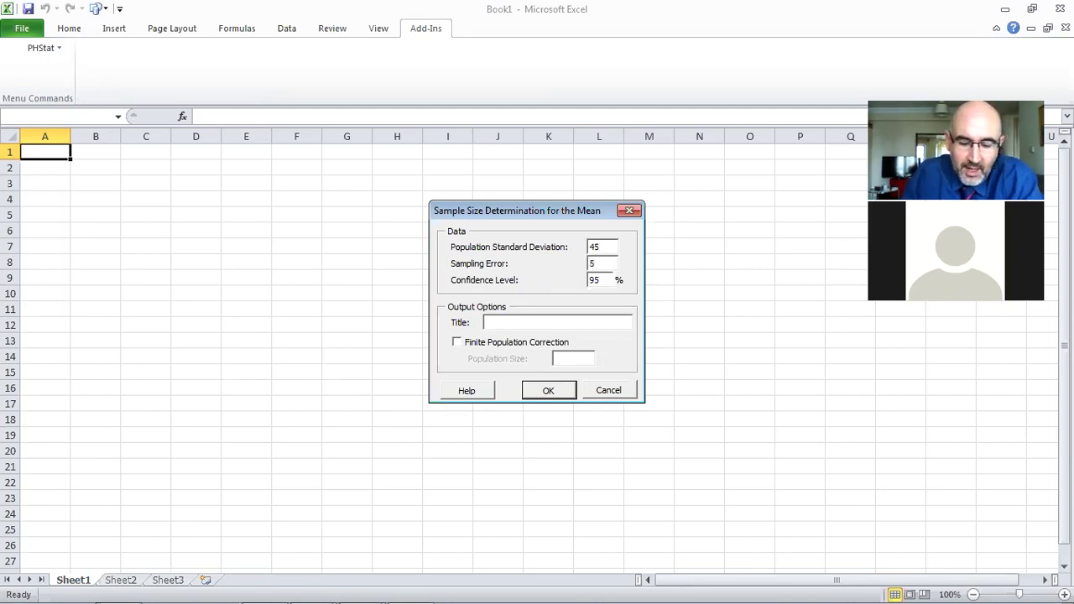
double_click(608, 280)
text(90)
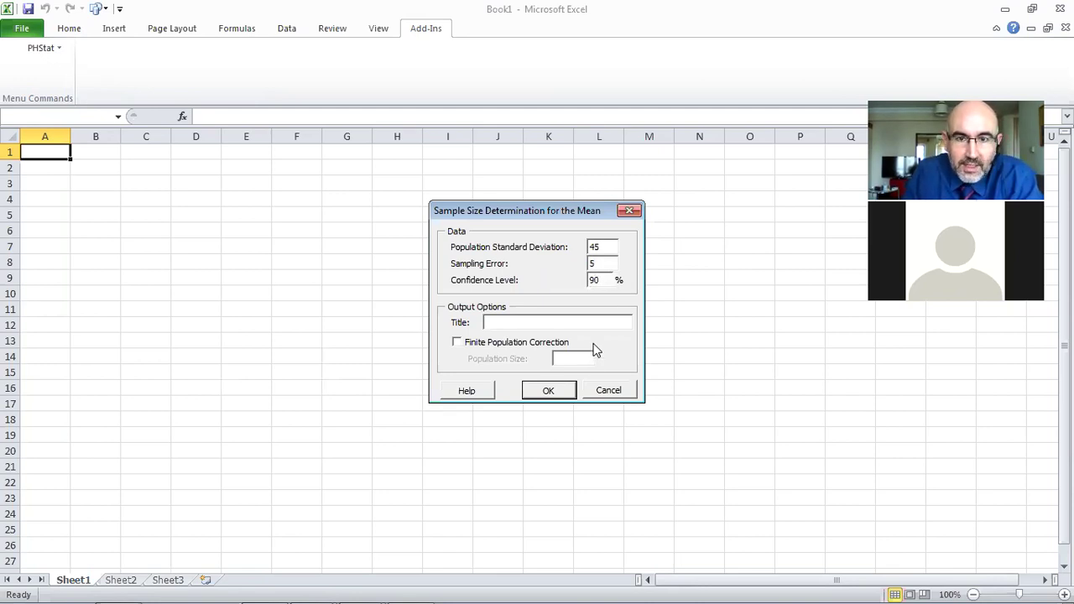
click(549, 391)
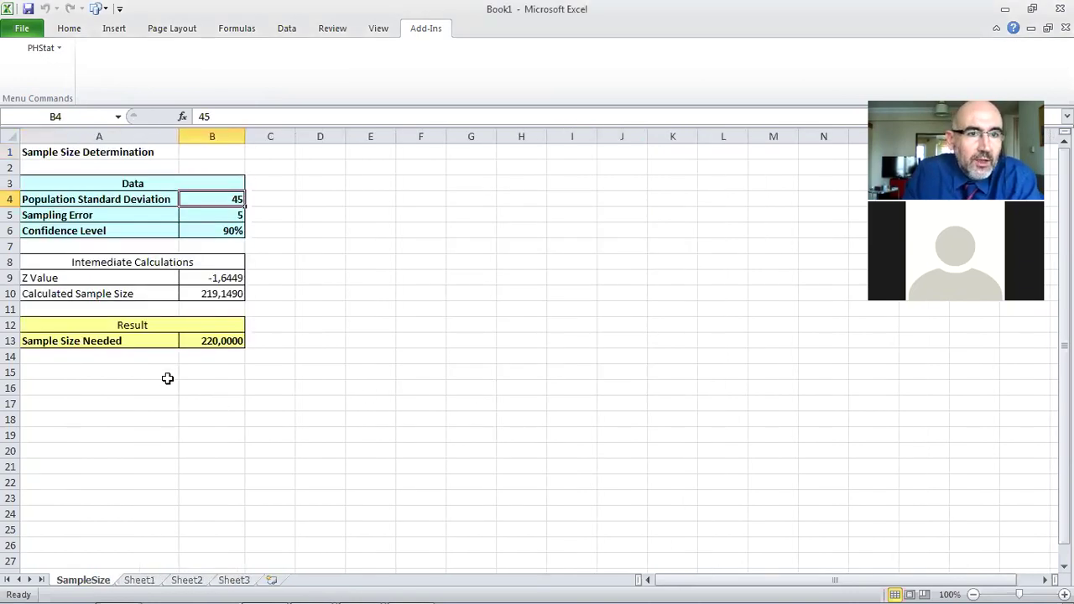
Examine the formulas behind the needed sample size, the calculated sample size and the Z value
click(220, 341)
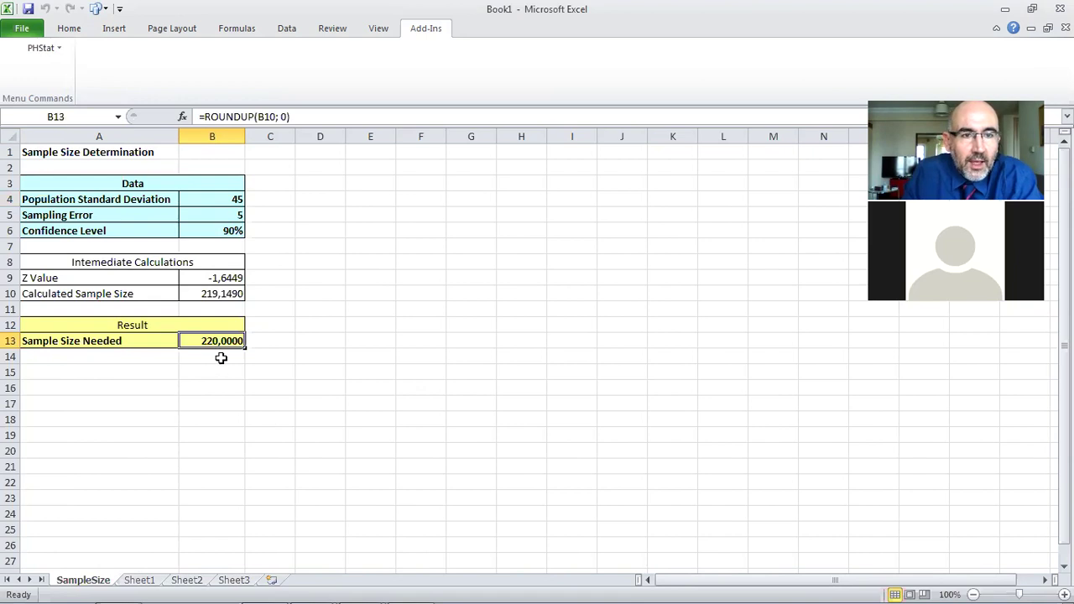
click(233, 297)
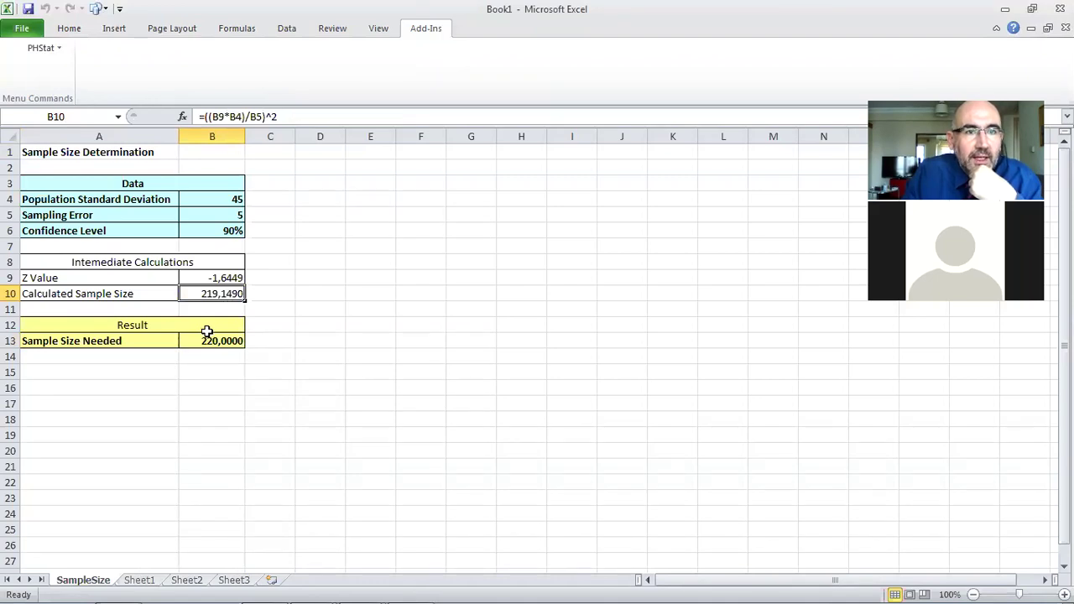
click(217, 279)
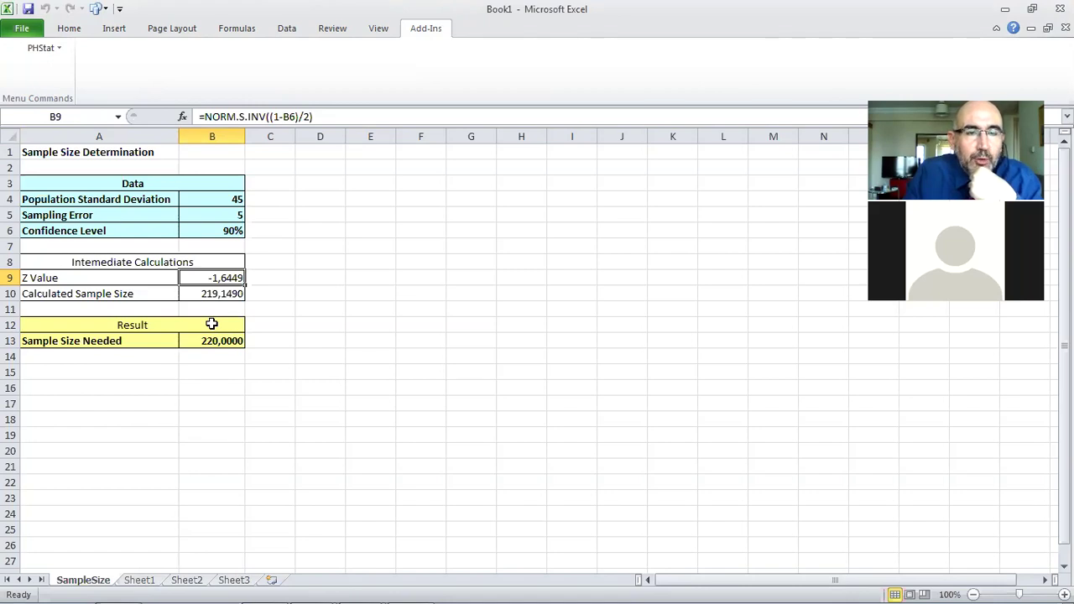
Change the format of the confidence level value in B6 to the Number category
click(216, 235)
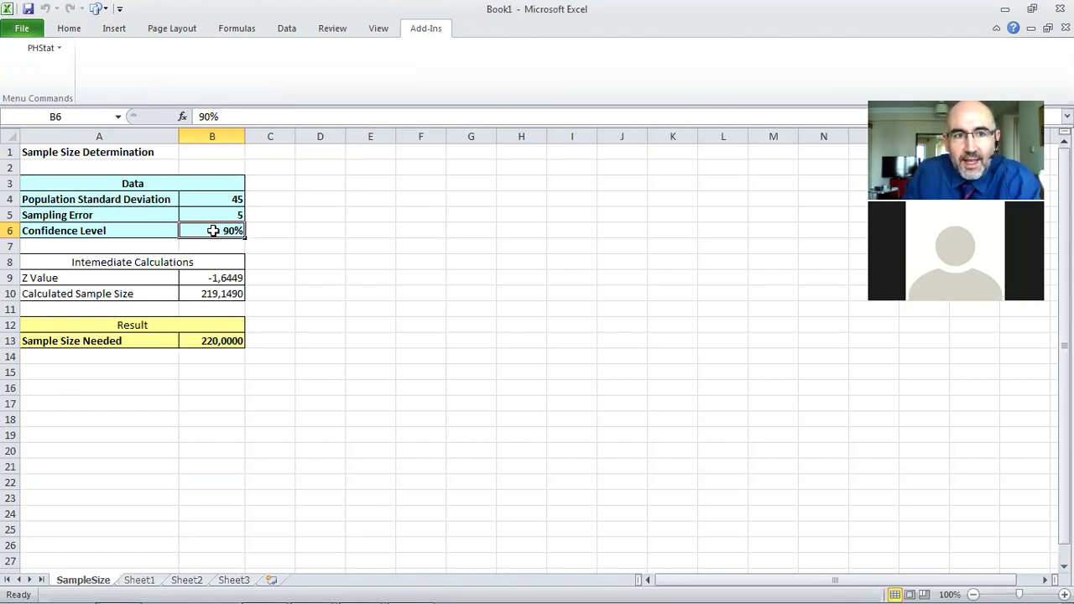
right_click(213, 230)
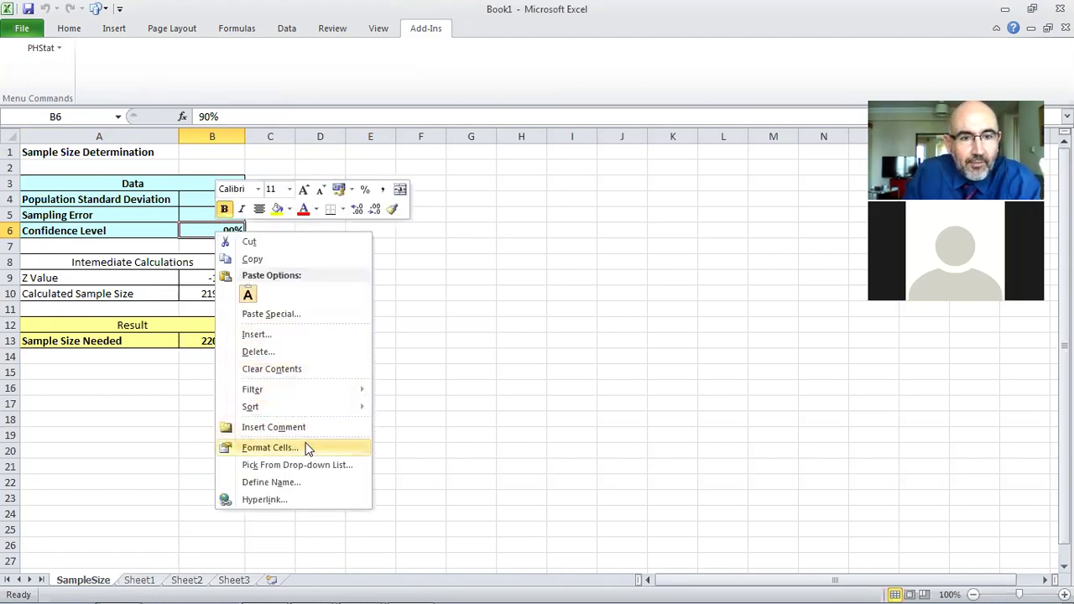
click(269, 447)
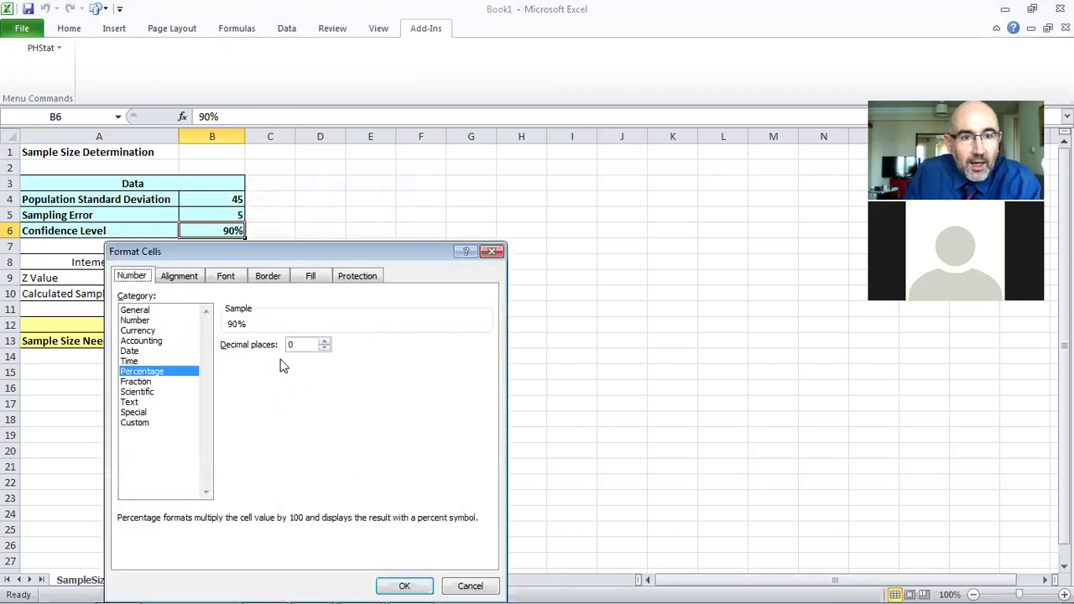
click(143, 320)
click(404, 586)
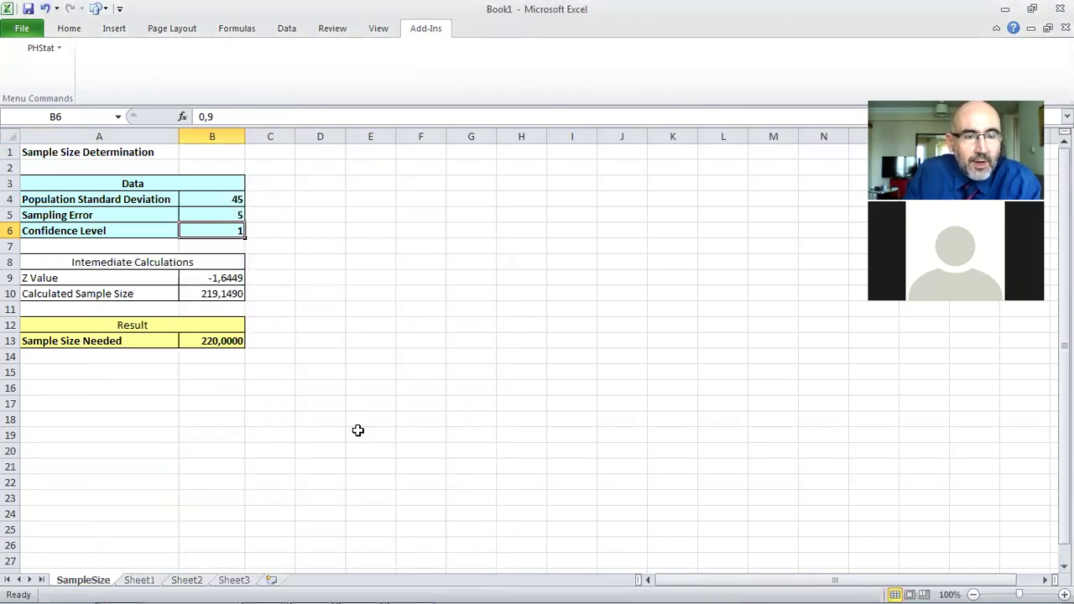
Autofit the width of column B and display the confidence level in B6 with 2 decimal places
double_click(249, 135)
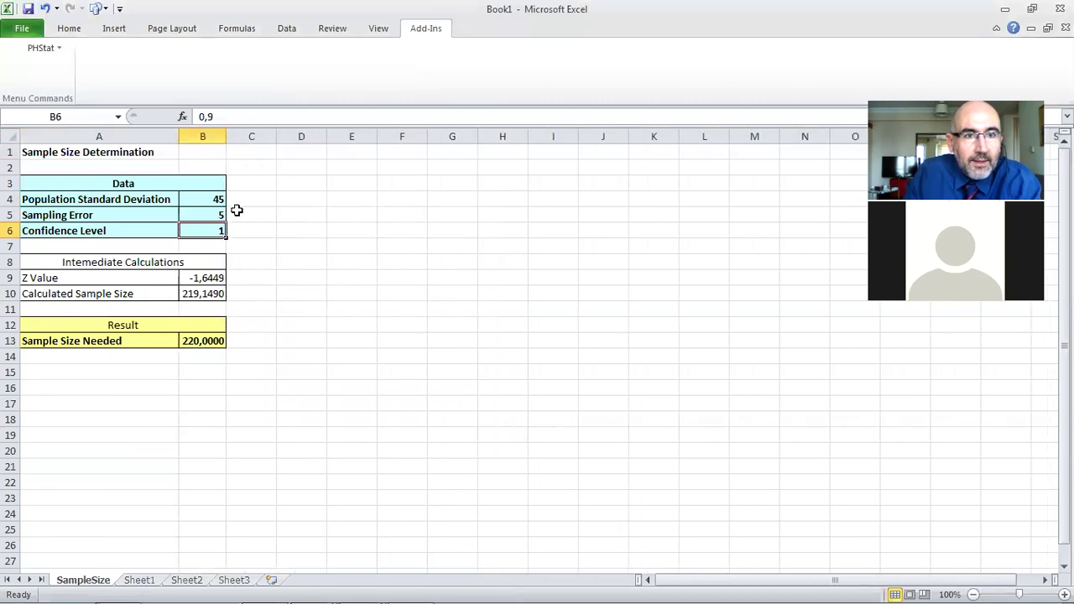
right_click(211, 229)
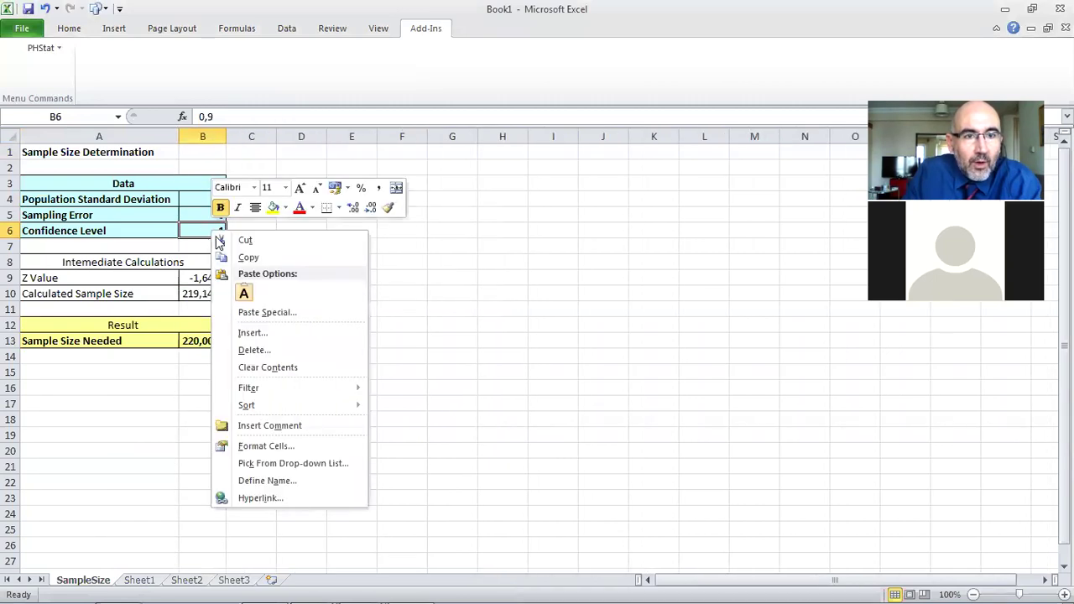
click(273, 445)
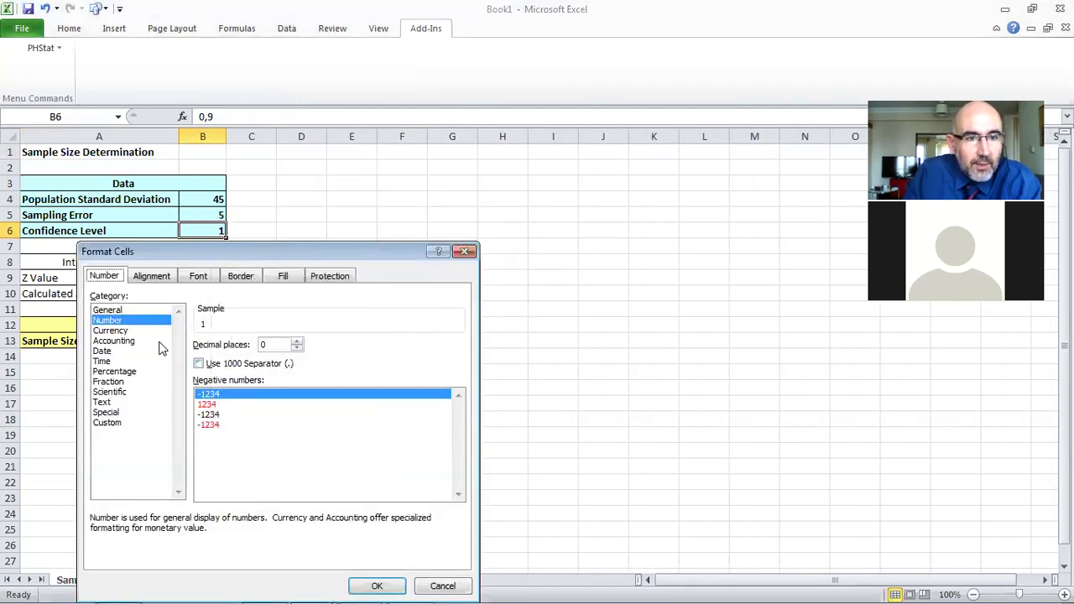
click(297, 340)
click(297, 341)
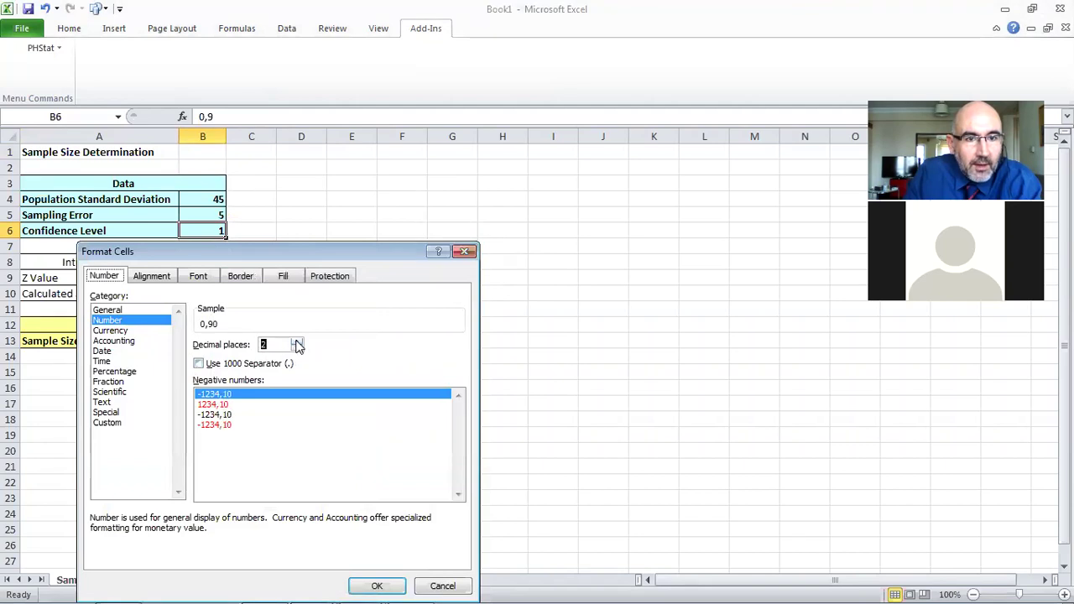
click(380, 586)
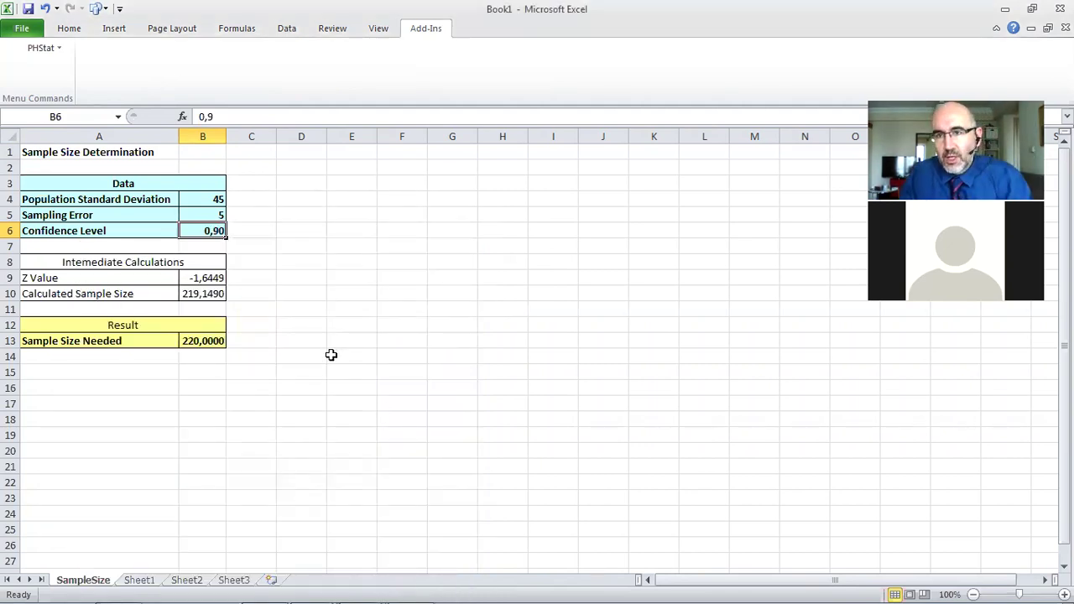
Review the sampling error, standard deviation and calculated sample size formula, and set the confidence level in B6 to 0,8
click(203, 215)
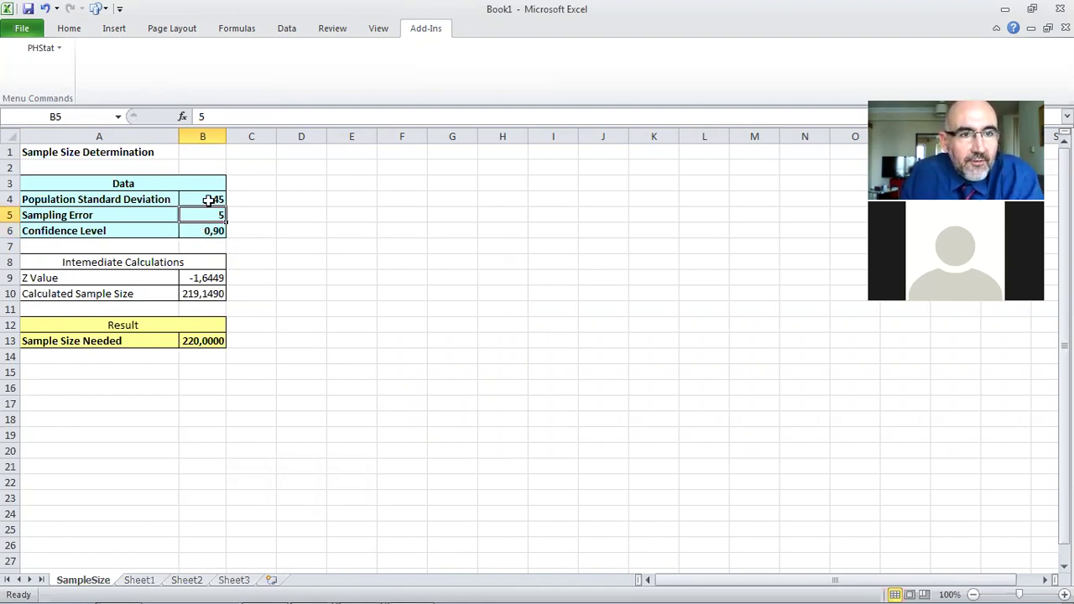
click(208, 200)
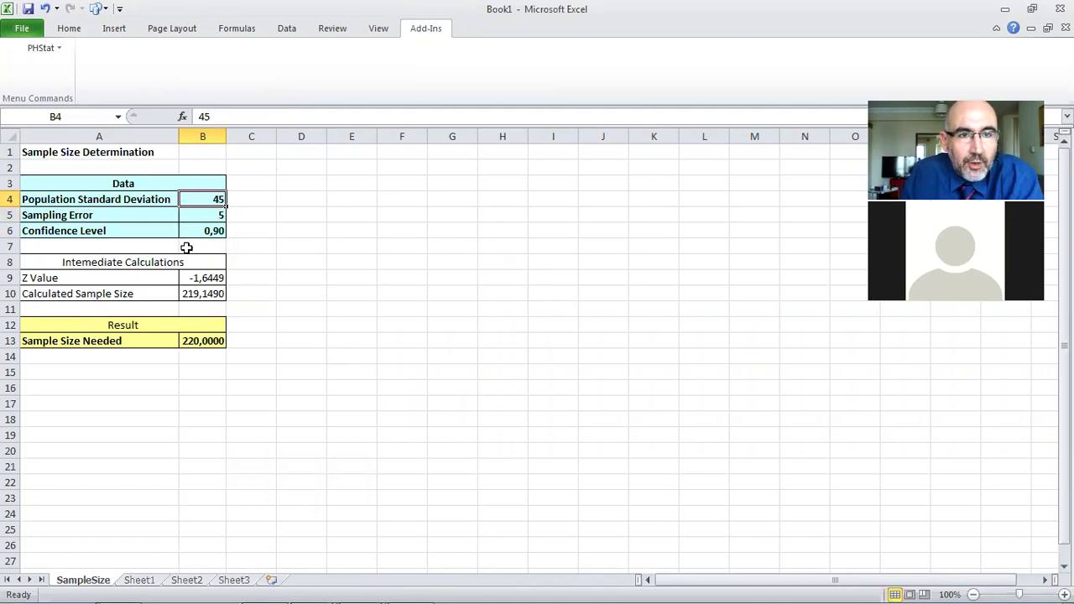
click(205, 294)
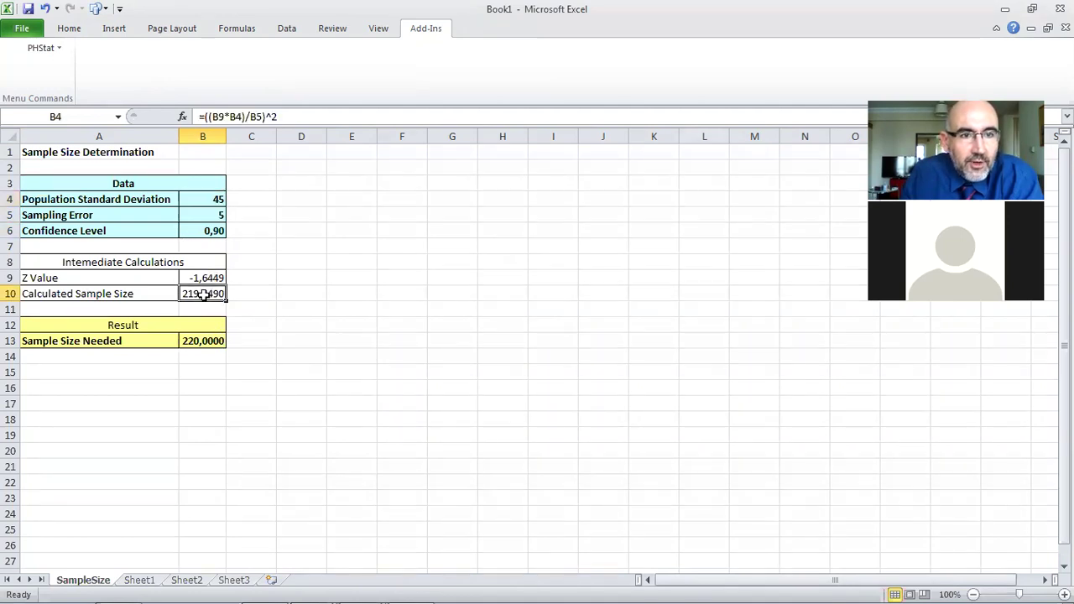
click(210, 230)
text(0,8)
key(Return)
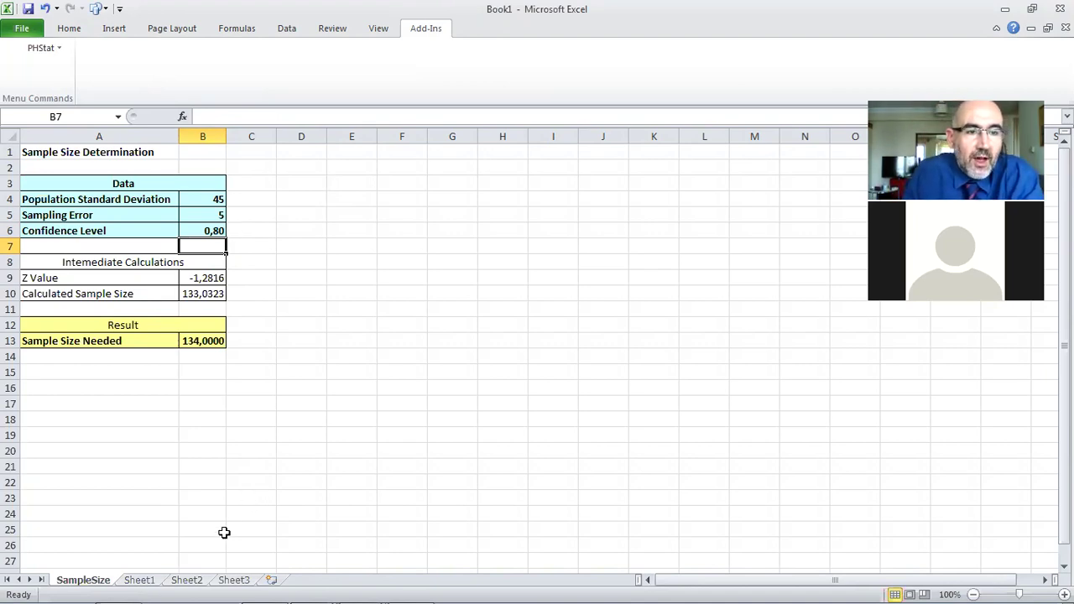
From Sheet1, generate the PHStat sample size determination for the proportion with estimated true proportion 0.15, sampling error 0.07 and 95% confidence
click(139, 580)
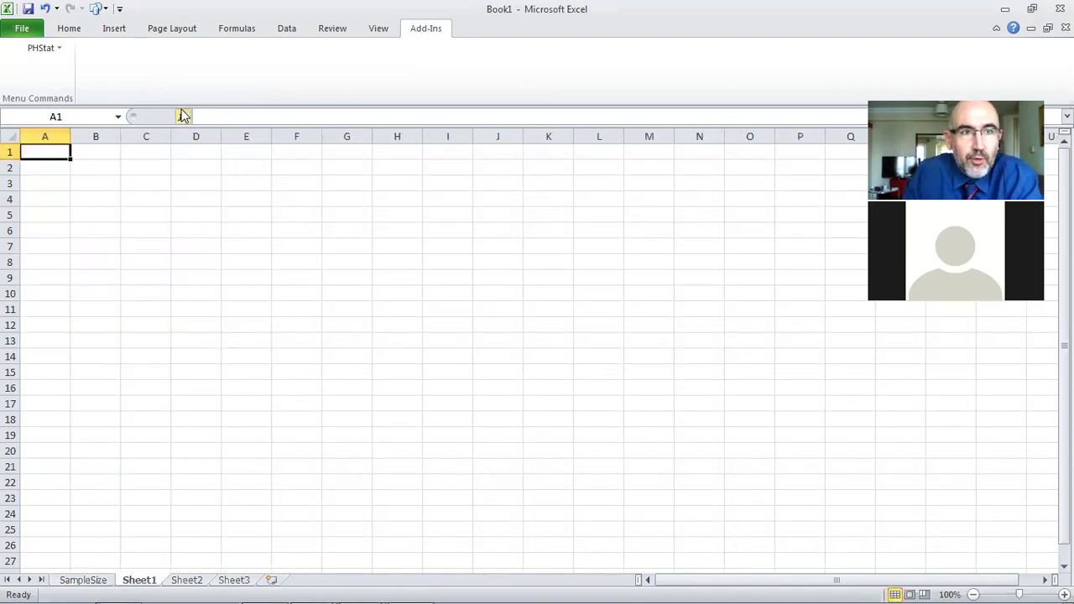
click(61, 50)
mouse_move(107, 169)
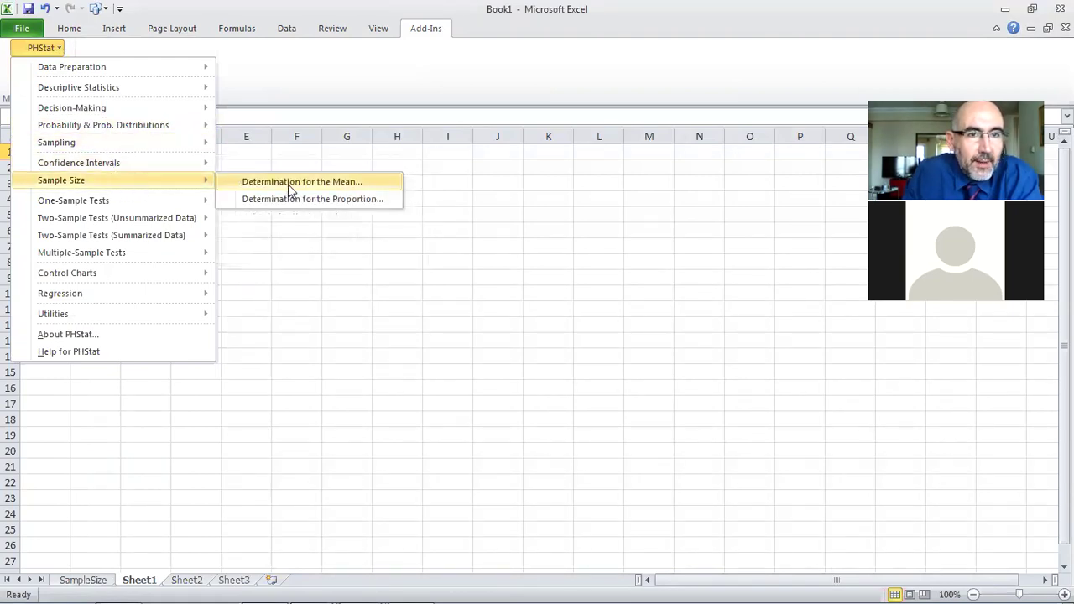
click(289, 199)
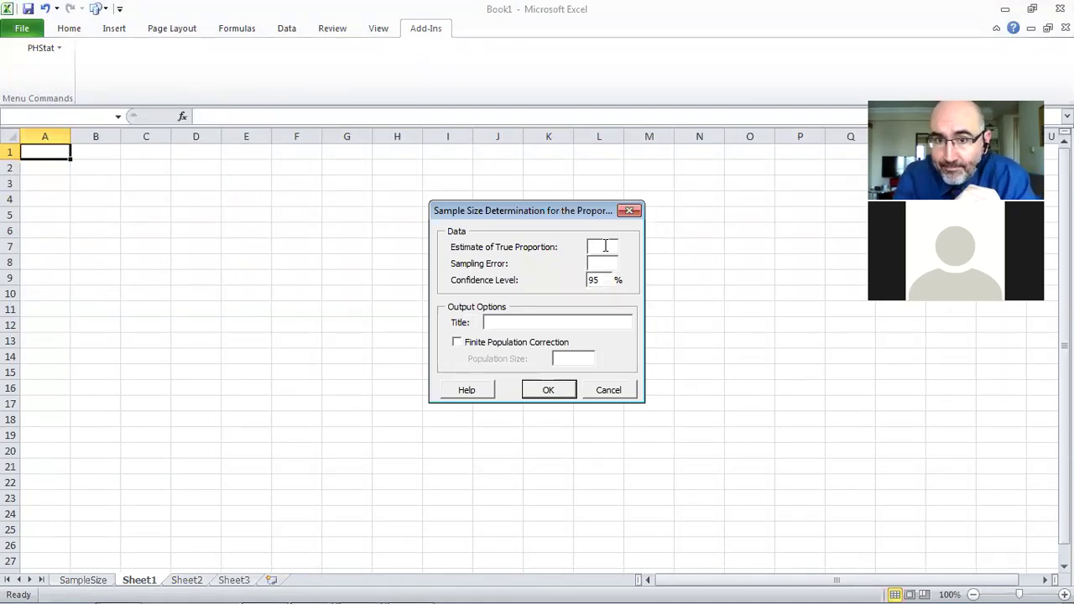
text(0.)
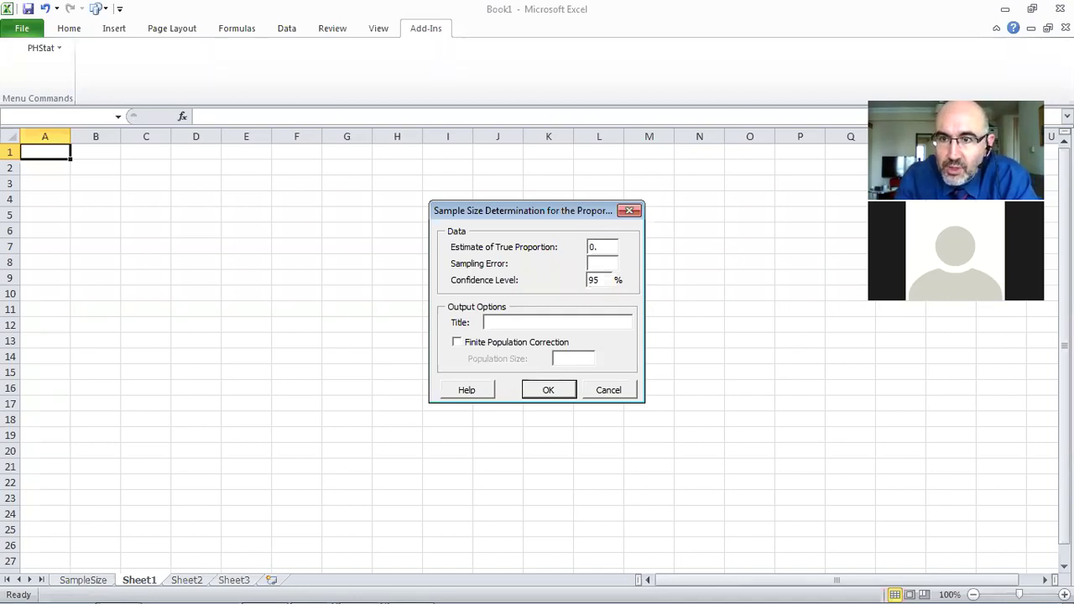
text(15)
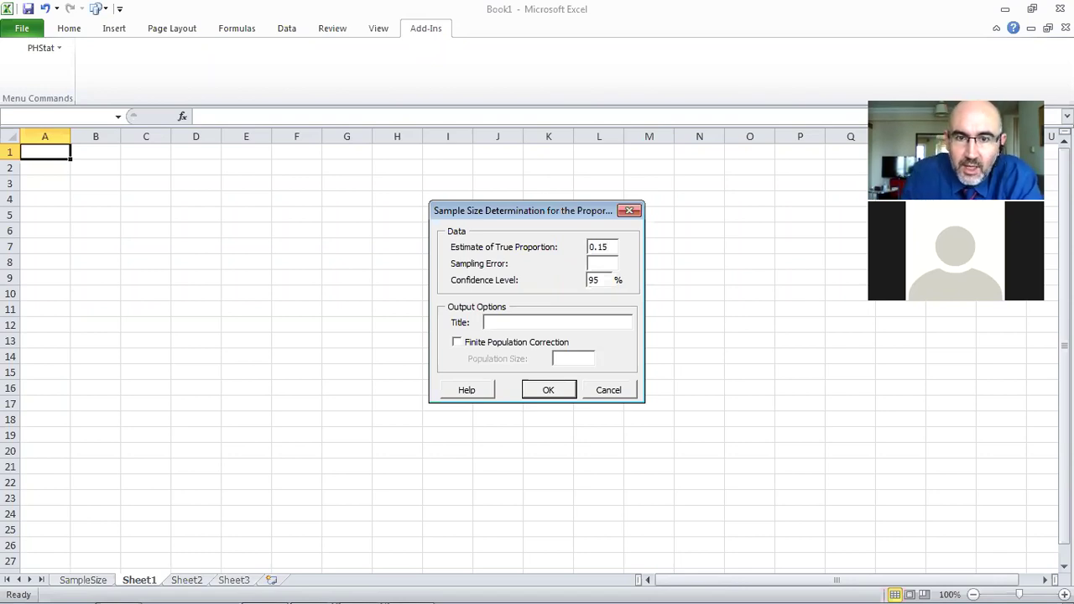
click(600, 265)
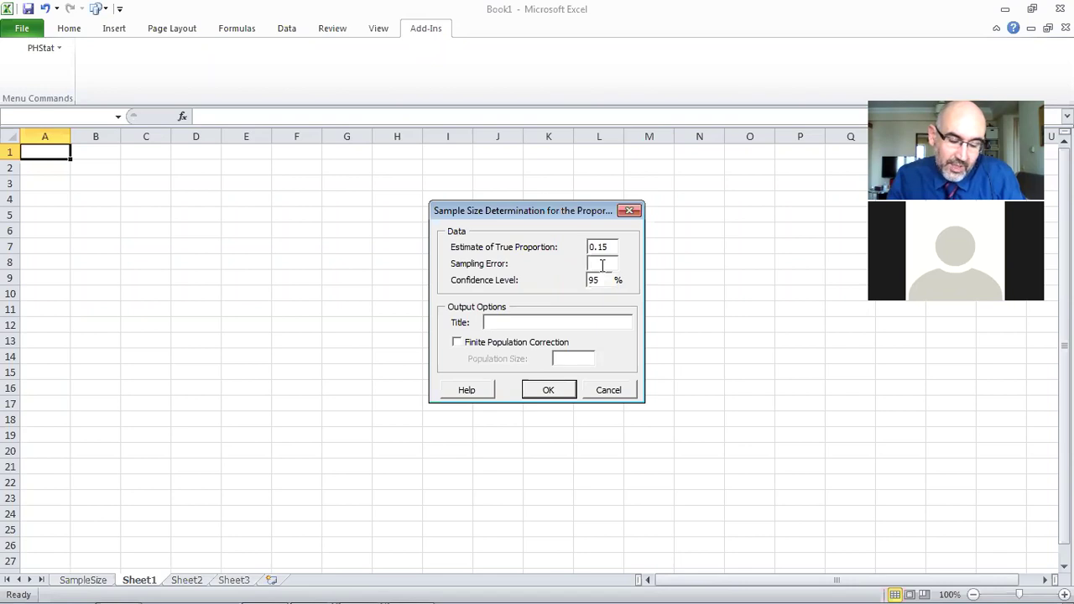
text(0.07)
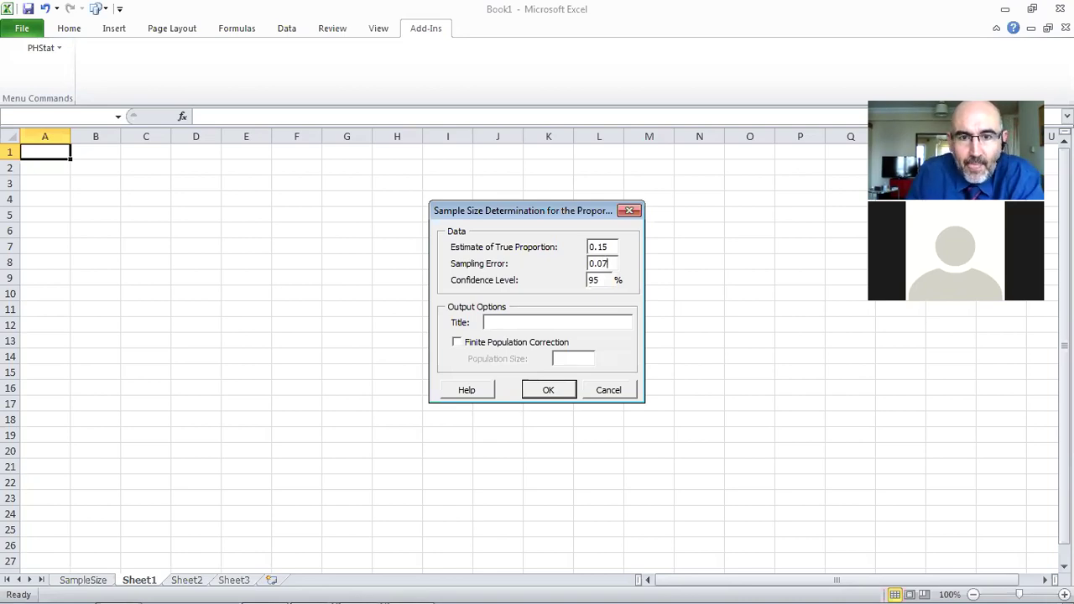
click(547, 390)
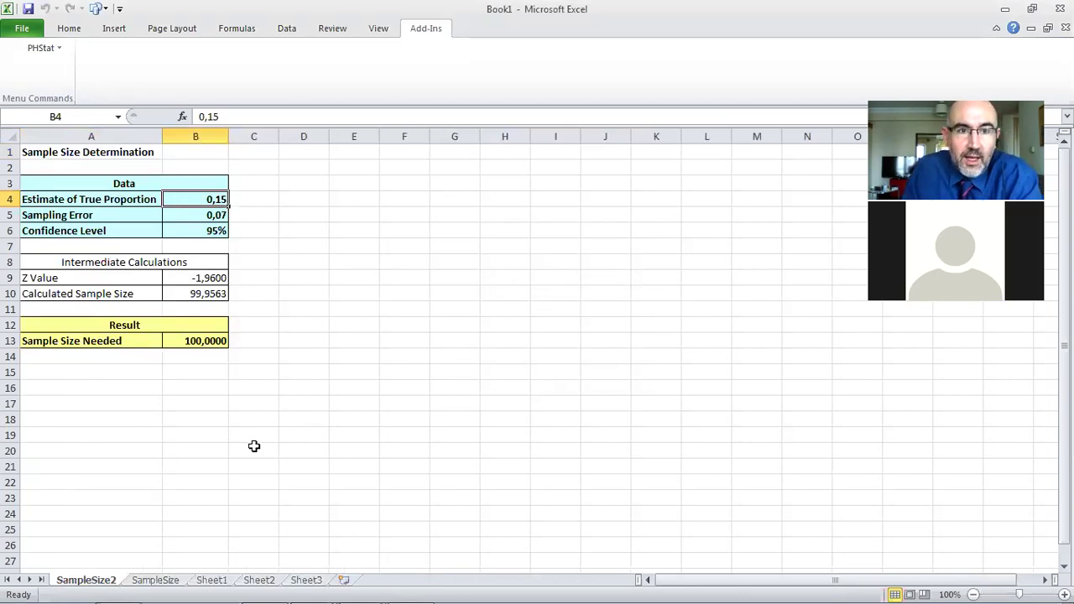
Check the formulas for the needed and calculated sample sizes, and set the sampling error in B5 to 0,01
click(215, 341)
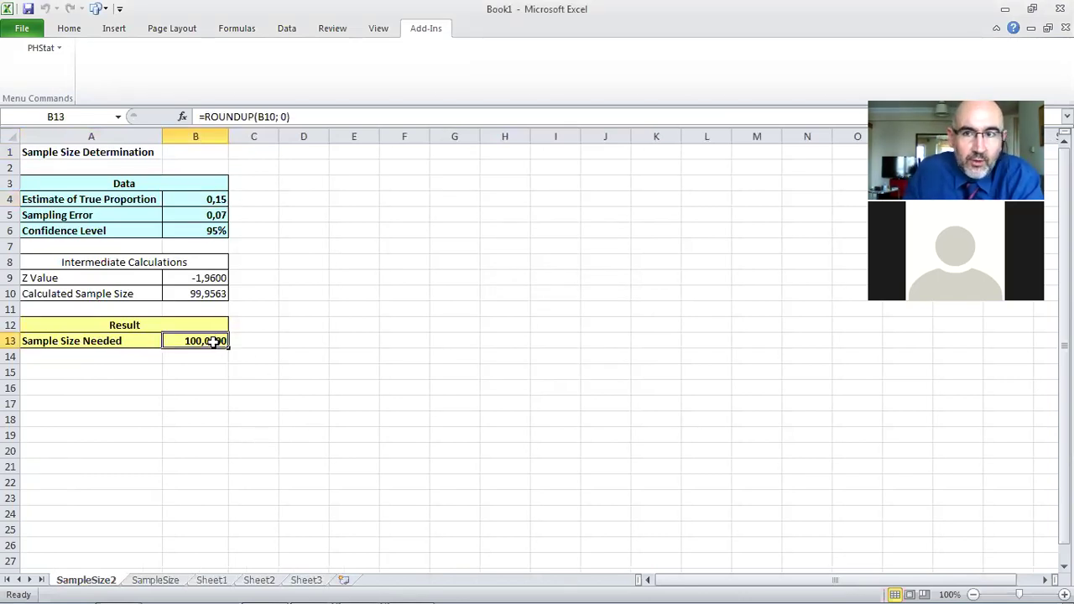
click(208, 294)
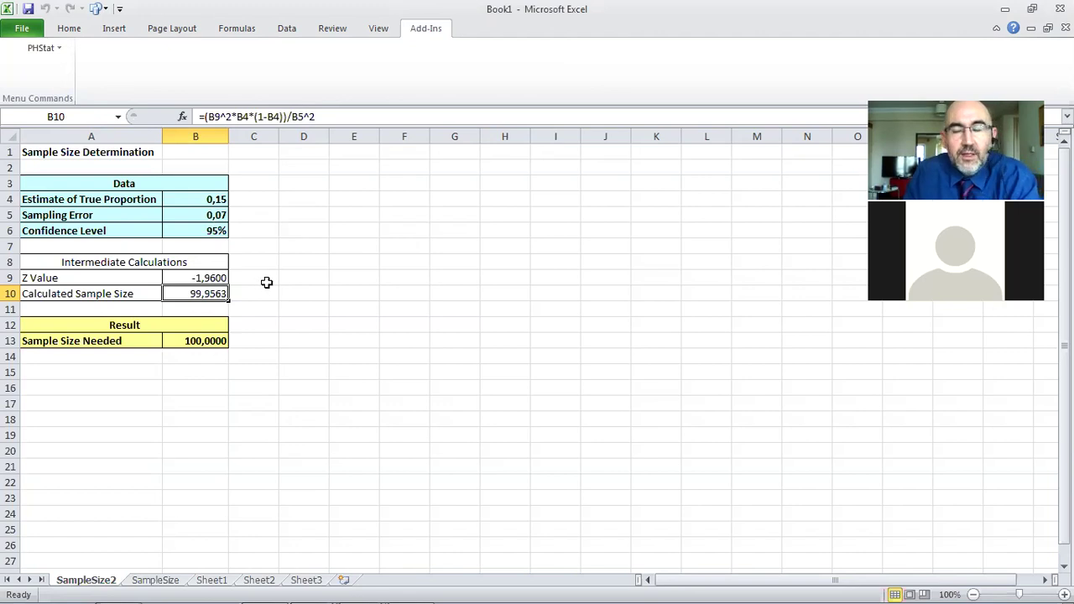
click(218, 210)
text(0,01)
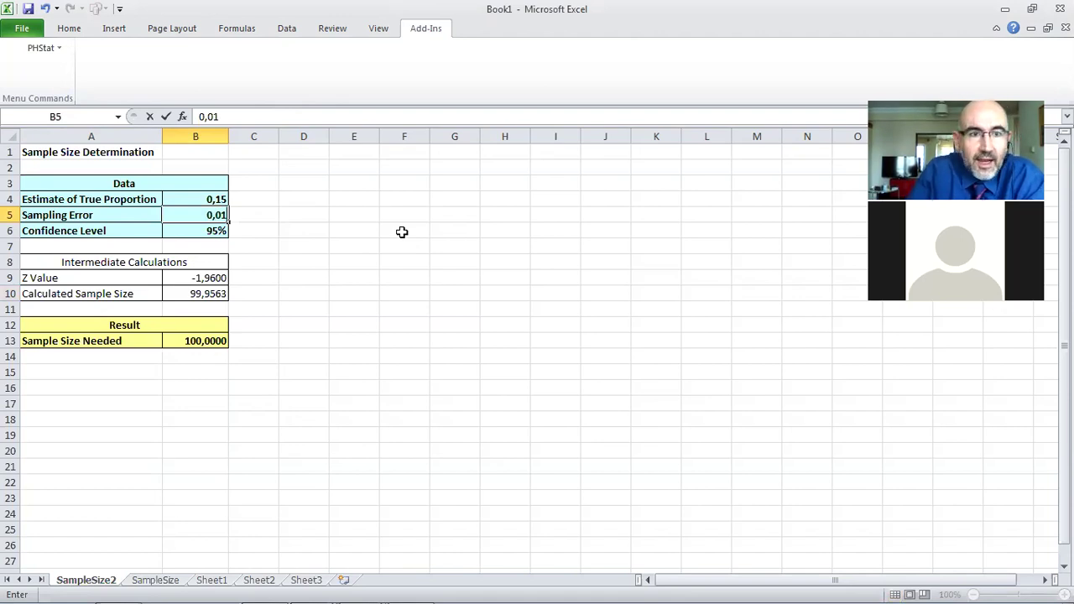
key(Return)
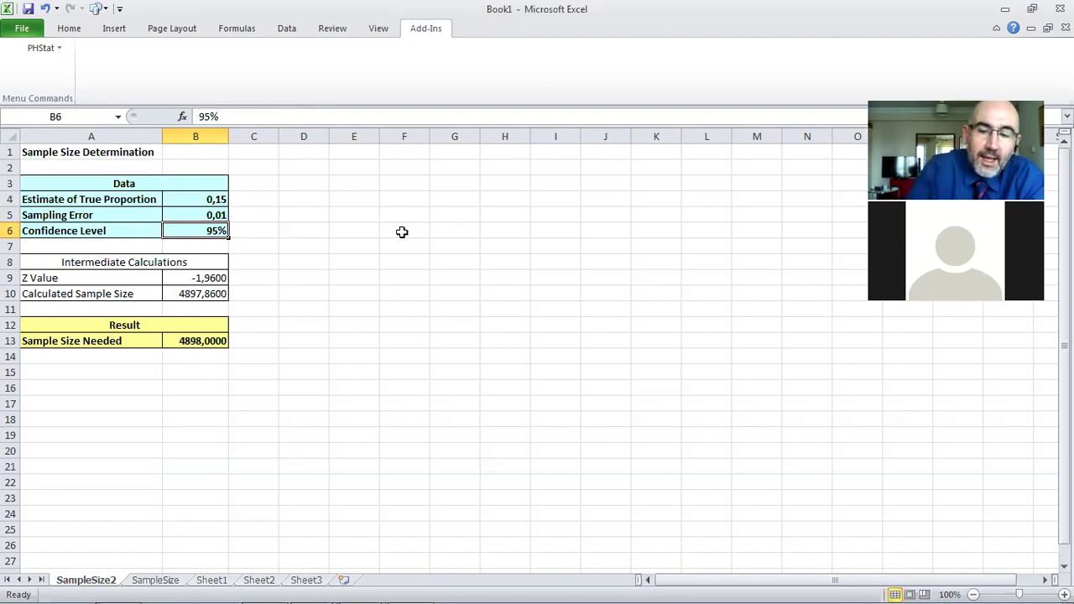
Set the estimate of true proportion in B4 to 0,5
key(Up)
key(Up)
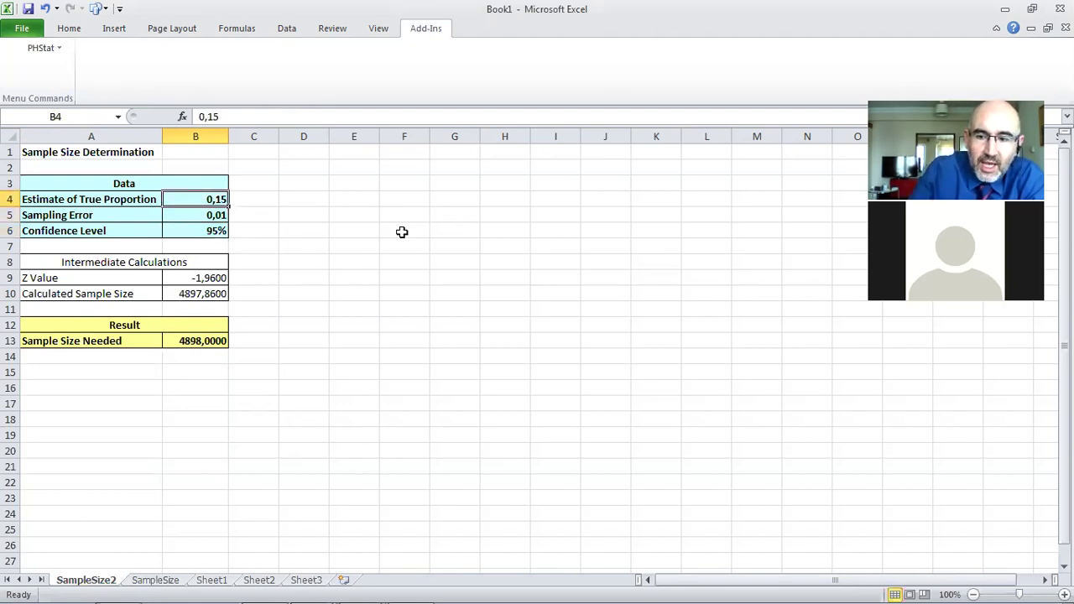
text(0,5)
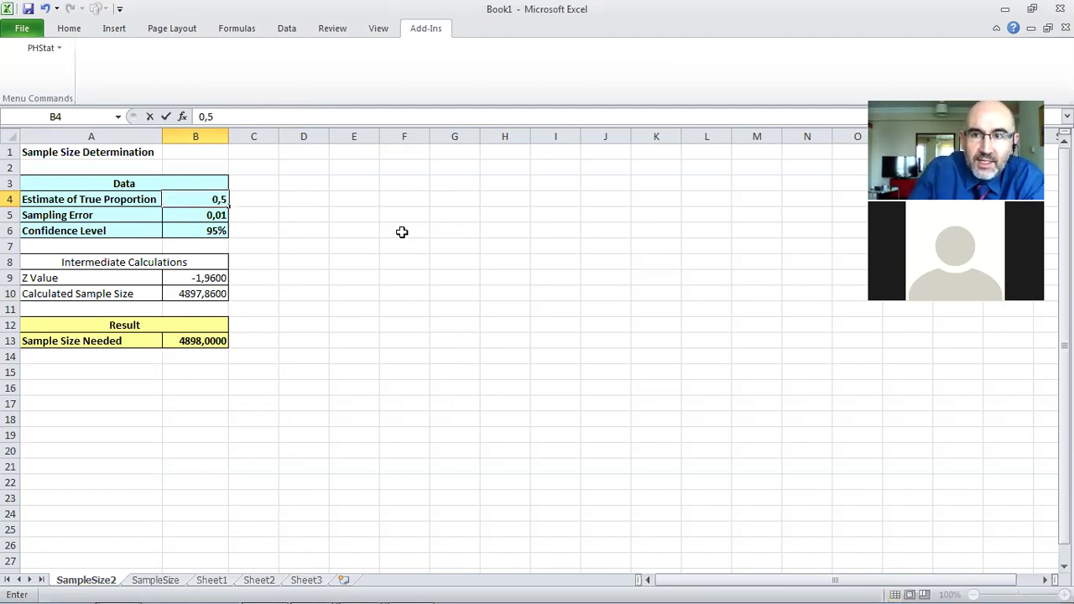
key(Return)
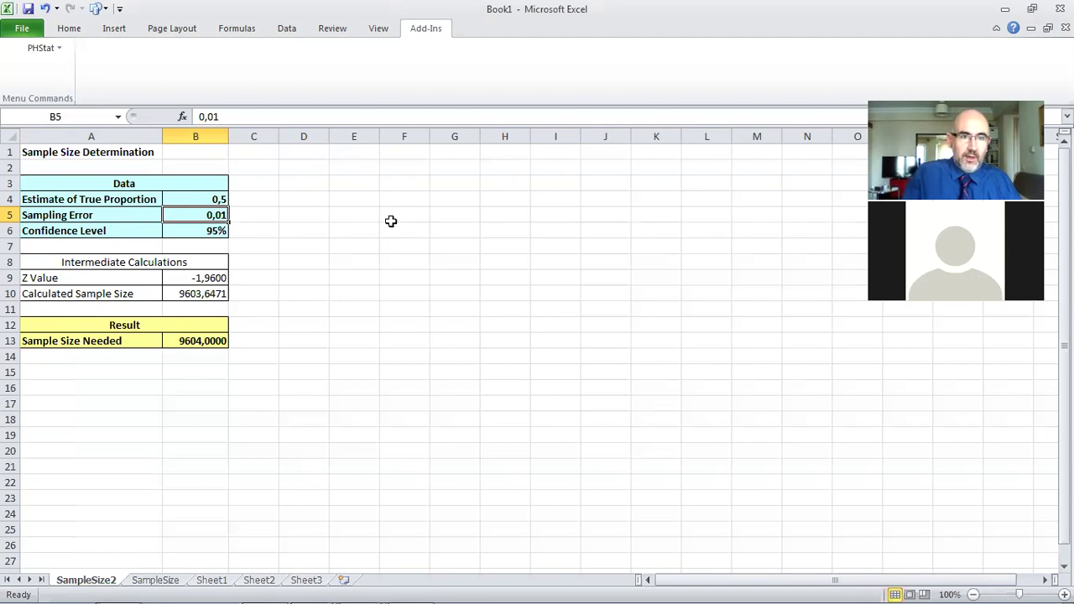
Check the estimated proportion and sampling error cells, and set the confidence level in B6 to 1%
click(217, 198)
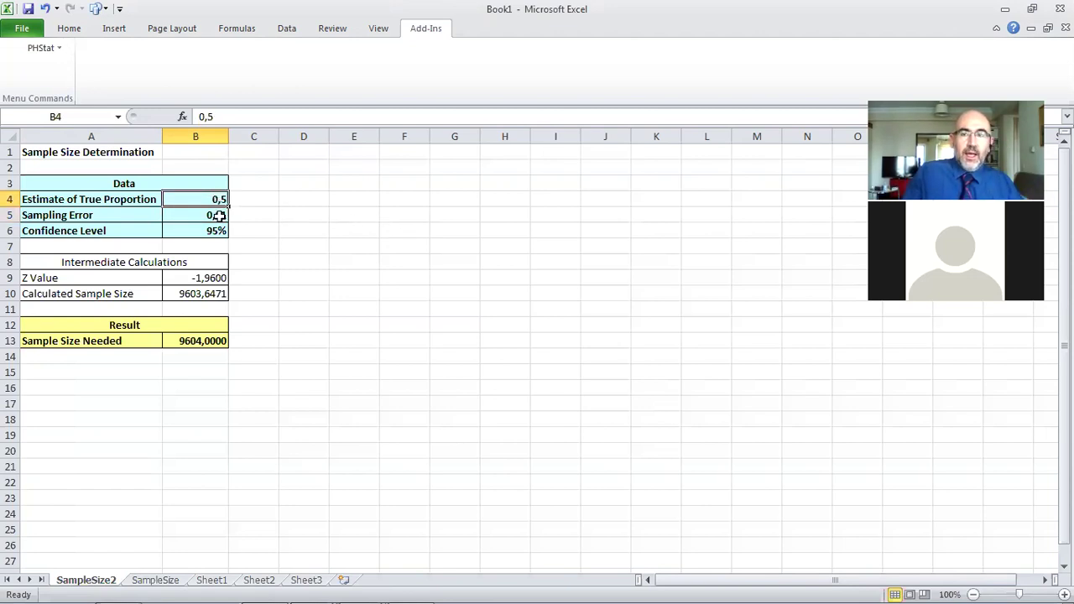
click(218, 215)
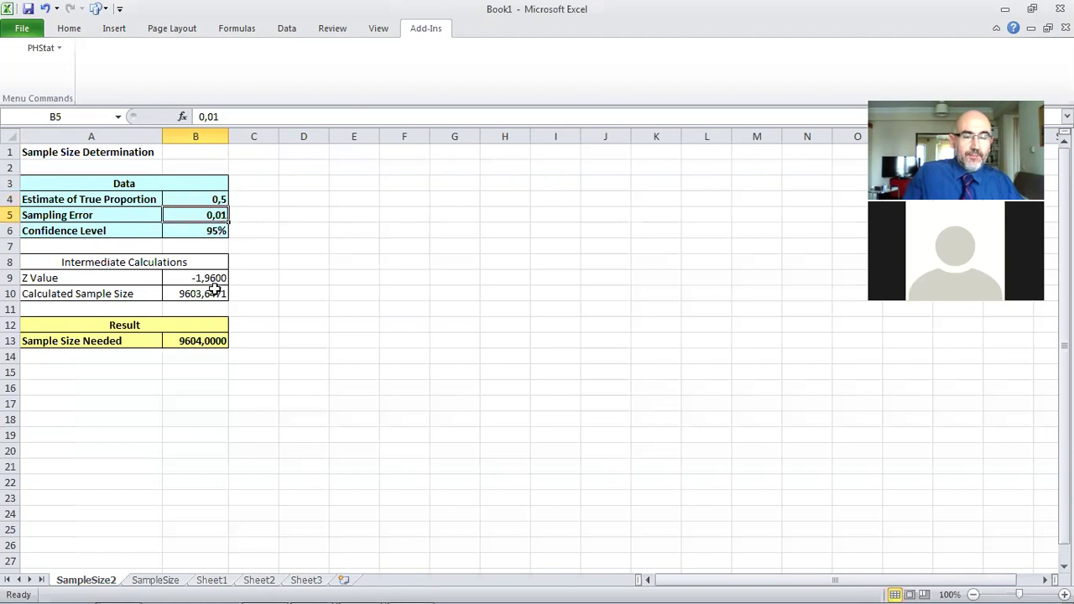
click(214, 232)
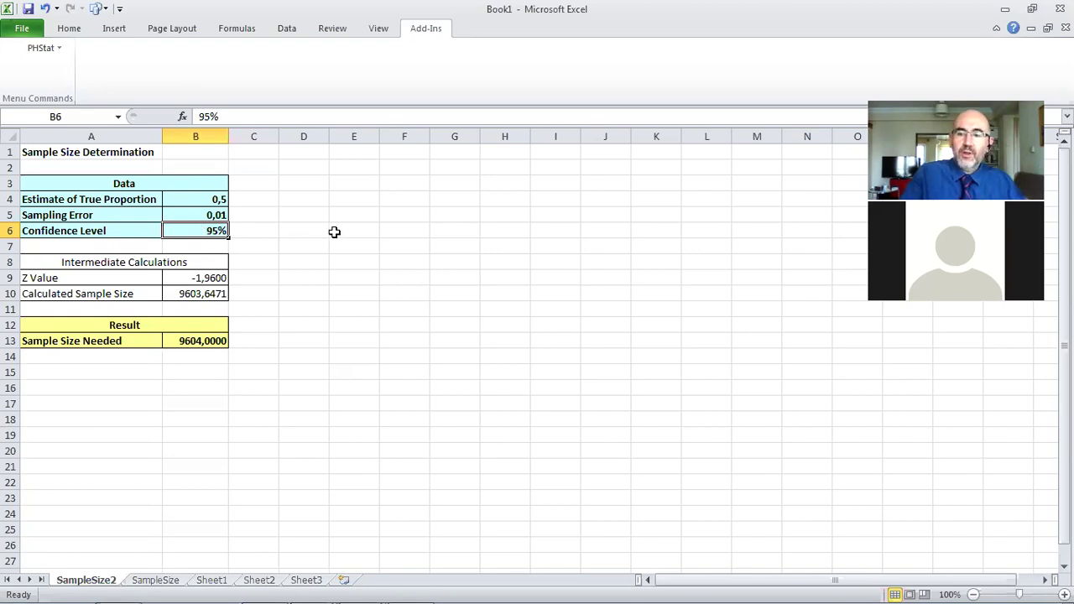
text(0,01)
key(Return)
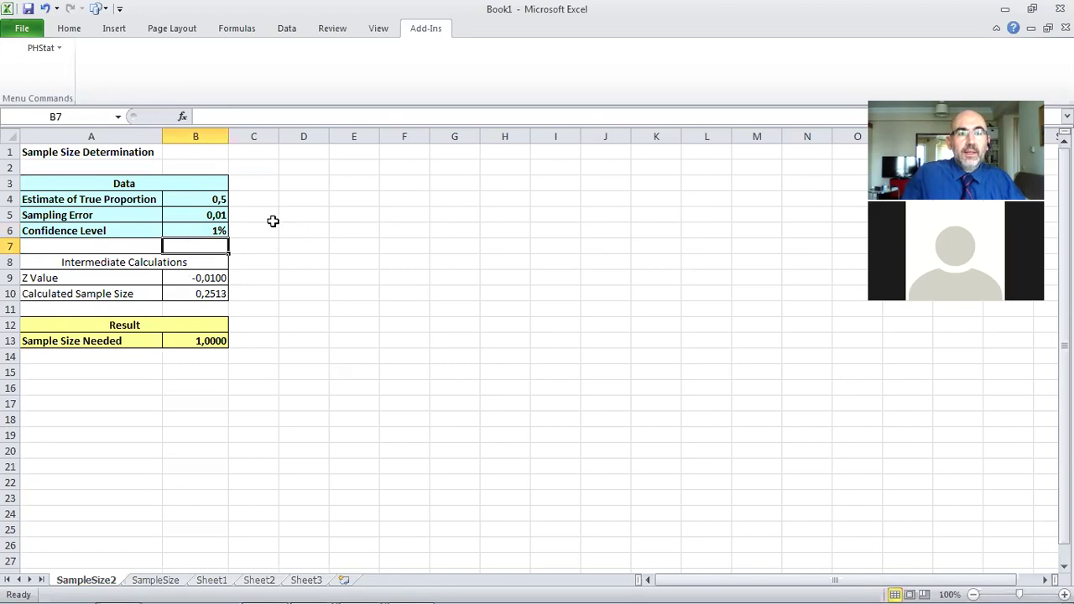
Set the confidence level in B6 to 80%
click(216, 232)
text(880)
key(BackSpace)
key(BackSpace)
text(0)
key(Return)
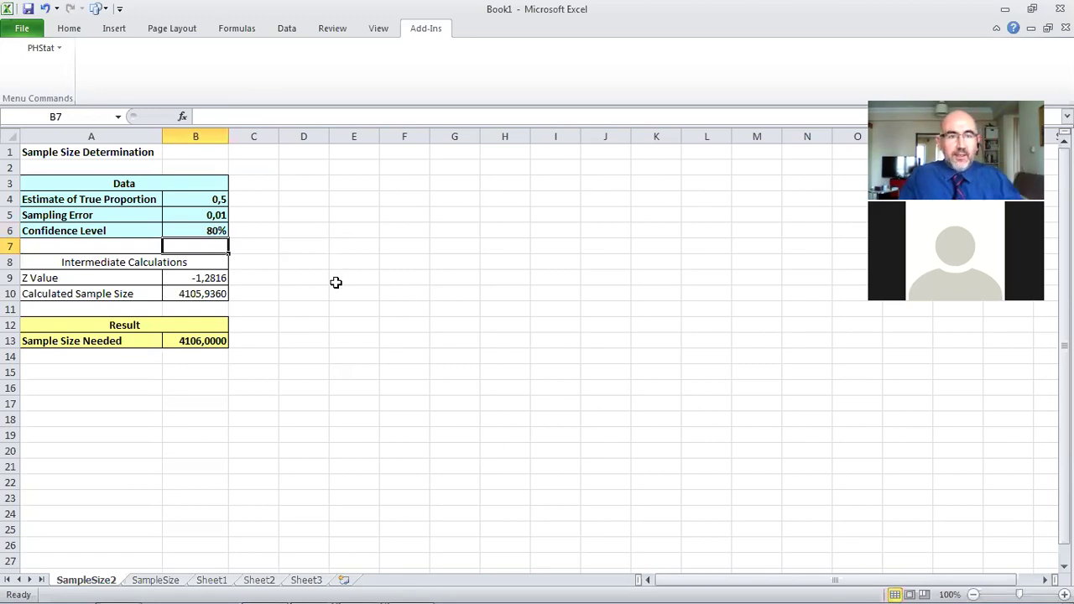
Examine the confidence level in B6 and the formulas behind the Z value in B9 and the needed sample size in B13
click(220, 231)
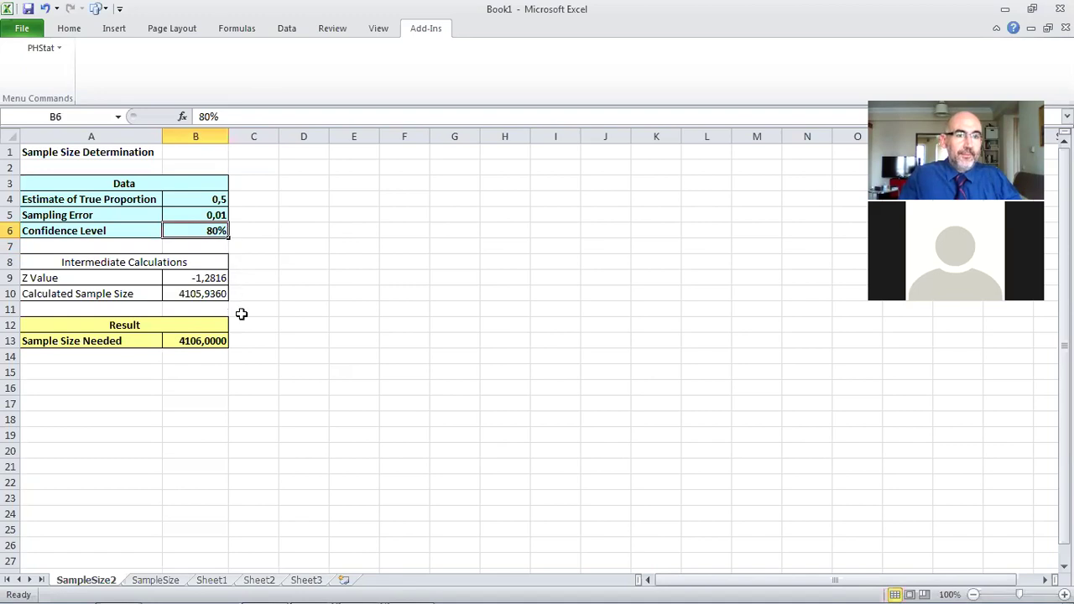
click(211, 277)
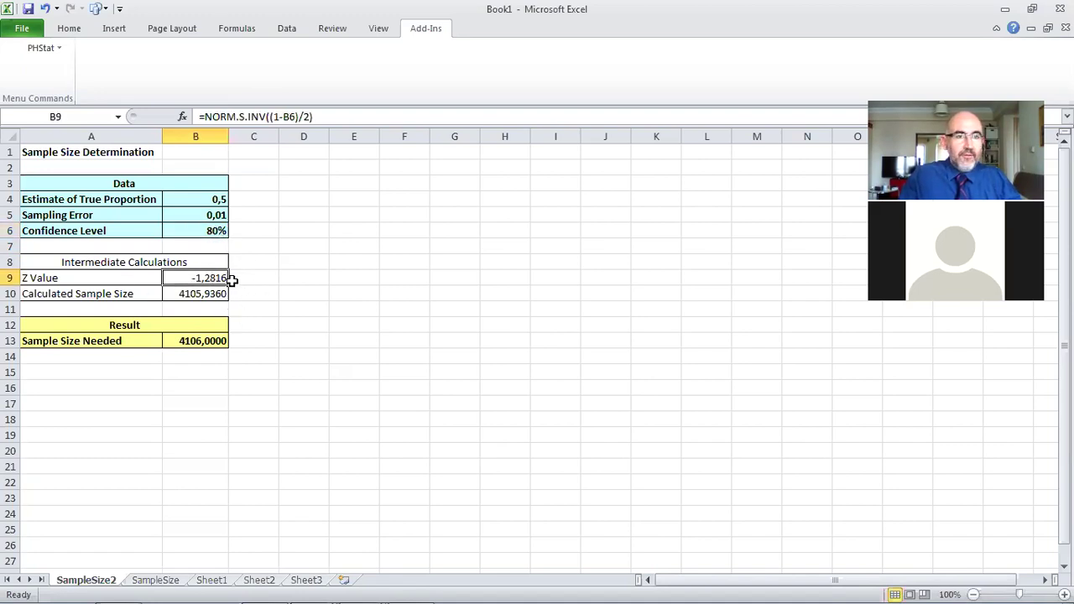
click(213, 341)
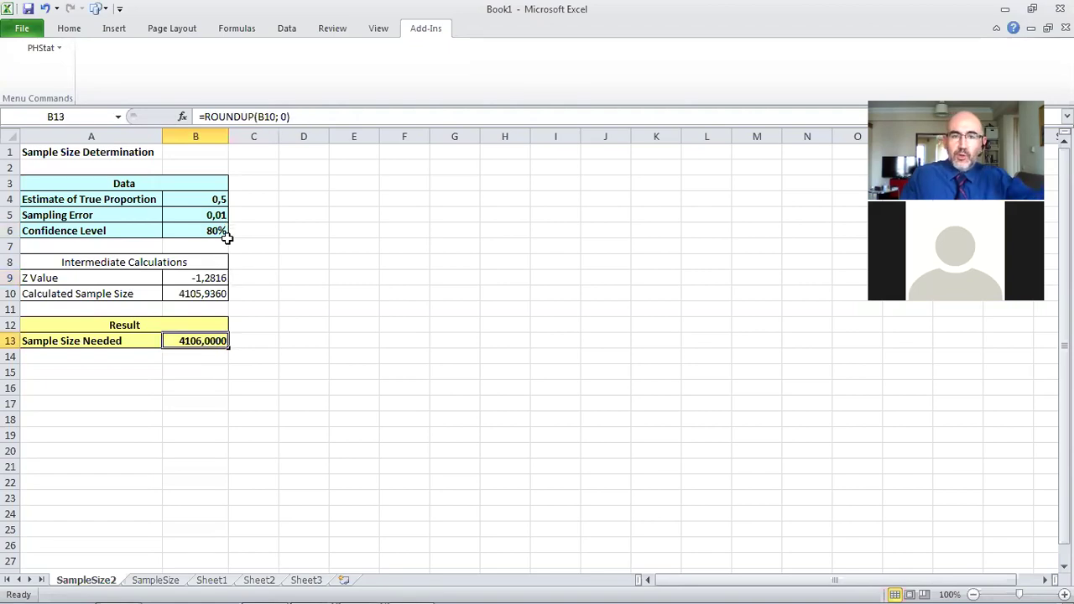